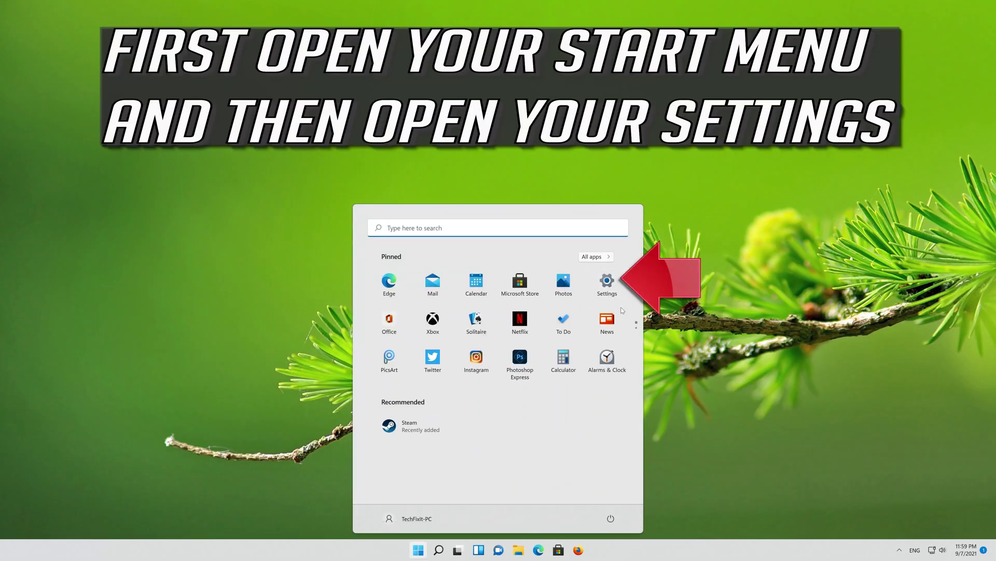
- Open Settings, go to the System page and open its Troubleshoot section
{"action": "left_click", "coordinate": [607, 285]}
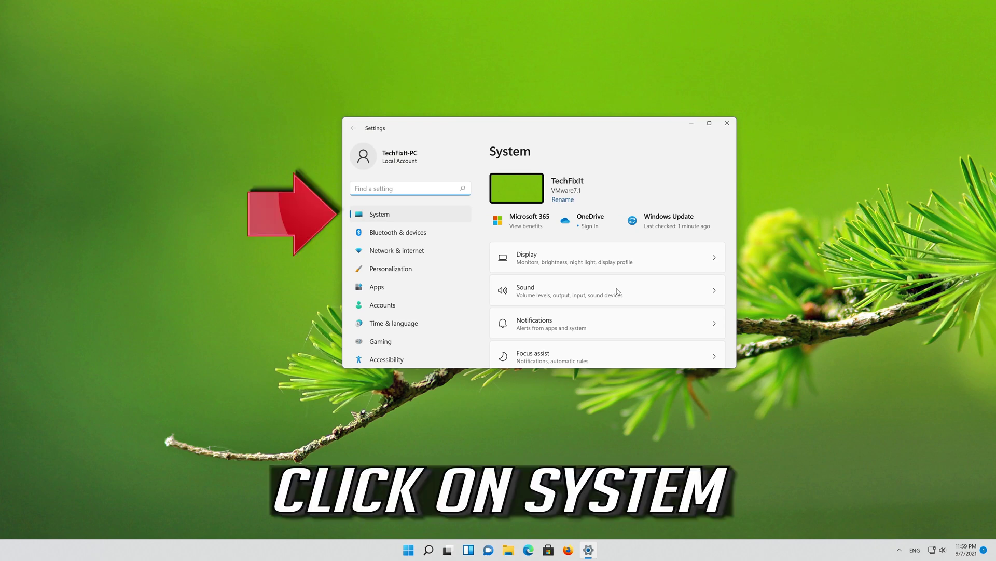
{"action": "left_click", "coordinate": [385, 216]}
{"action": "scroll", "coordinate": [573, 291], "scroll_direction": "down", "scroll_amount": 3}
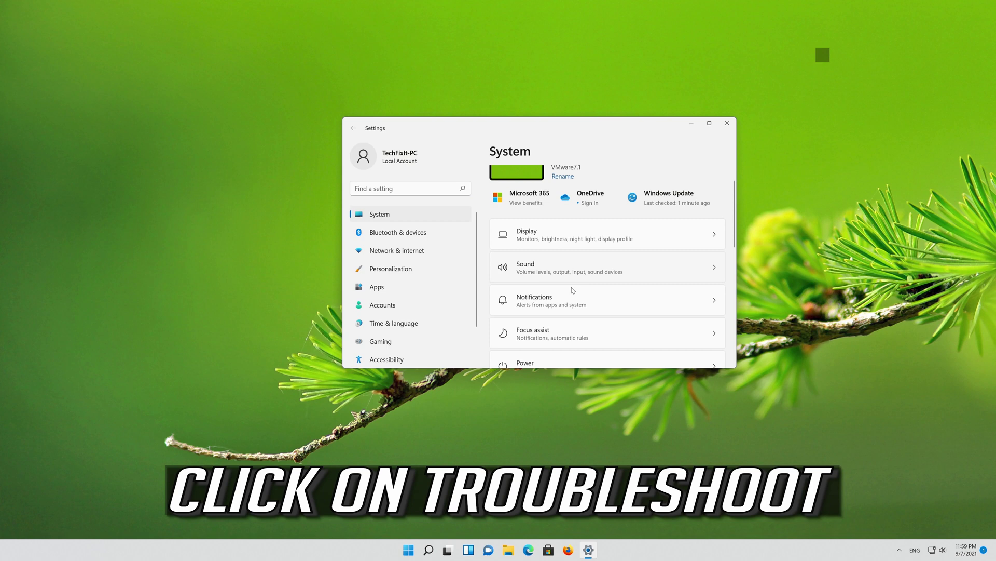
{"action": "scroll", "coordinate": [573, 290], "scroll_direction": "down", "scroll_amount": 1}
{"action": "scroll", "coordinate": [573, 291], "scroll_direction": "down", "scroll_amount": 1}
{"action": "scroll", "coordinate": [573, 291], "scroll_direction": "down", "scroll_amount": 1}
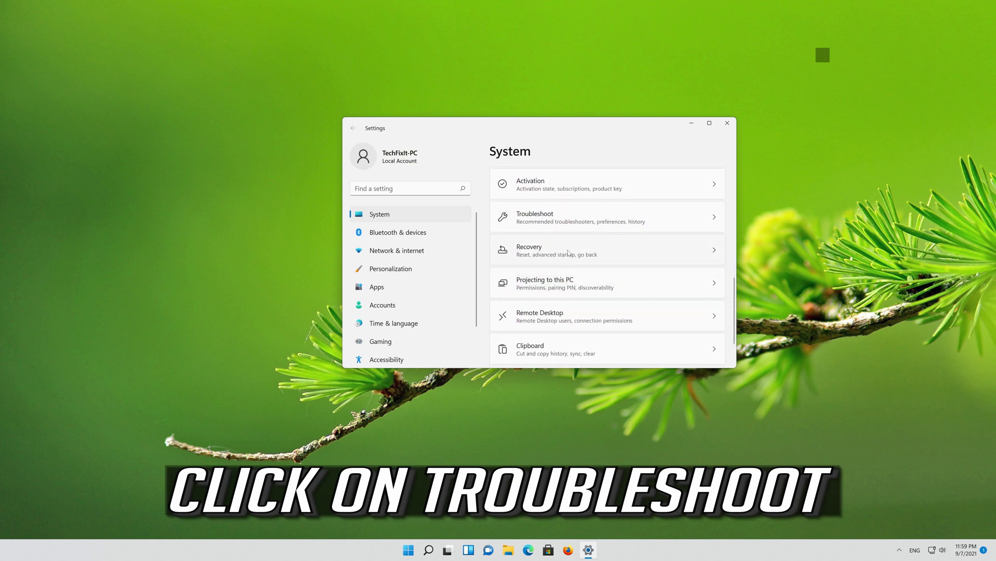
{"action": "left_click", "coordinate": [573, 223]}
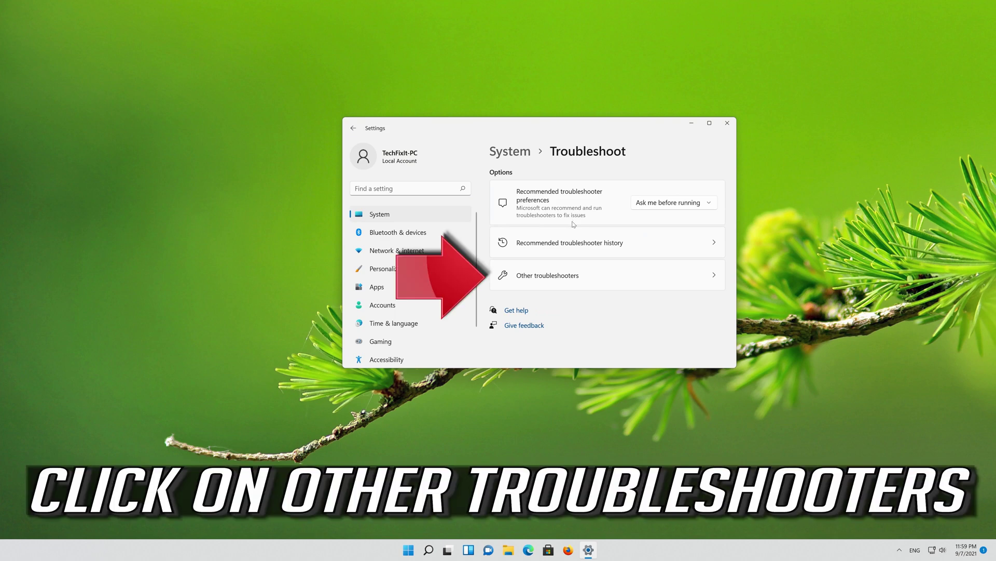
- Run the Keyboard troubleshooter from the Other troubleshooters list
{"action": "left_click", "coordinate": [568, 279]}
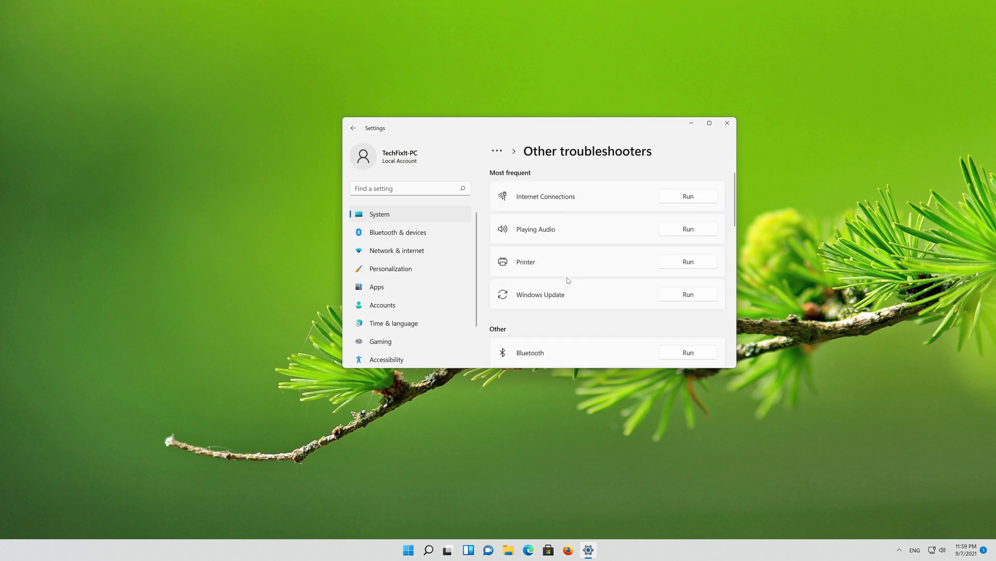
{"action": "scroll", "coordinate": [570, 281], "scroll_direction": "down", "scroll_amount": 2}
{"action": "scroll", "coordinate": [571, 281], "scroll_direction": "down", "scroll_amount": 2}
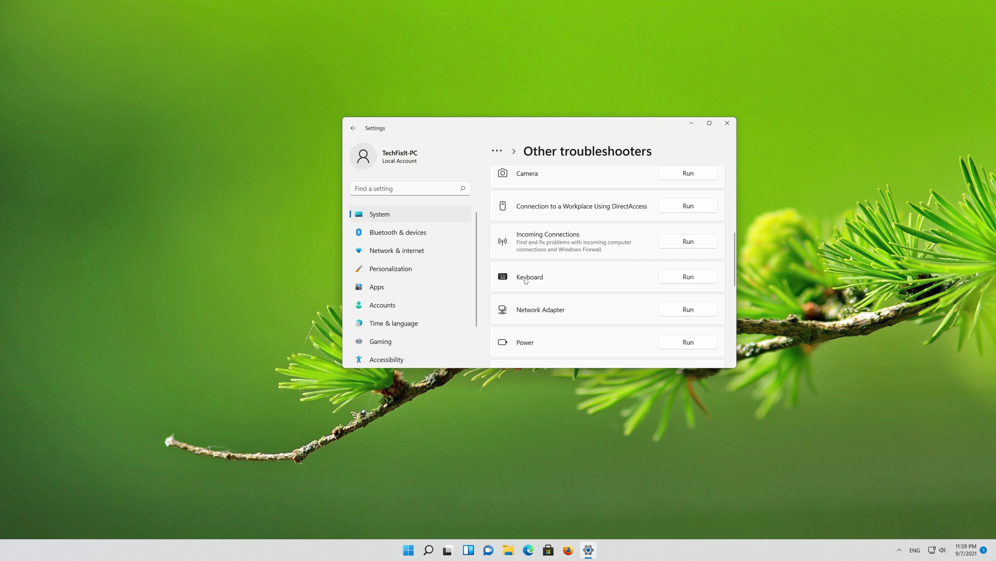
{"action": "left_click", "coordinate": [692, 282]}
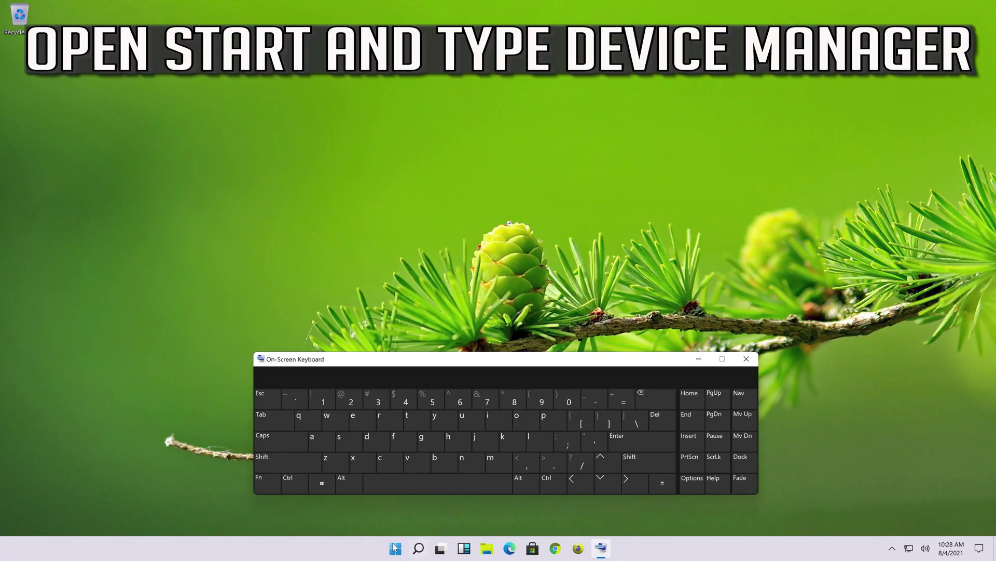
- Search Start for 'device manager' with the On-Screen Keyboard and open the best match
{"action": "left_click", "coordinate": [394, 550]}
{"action": "left_click", "coordinate": [369, 430]}
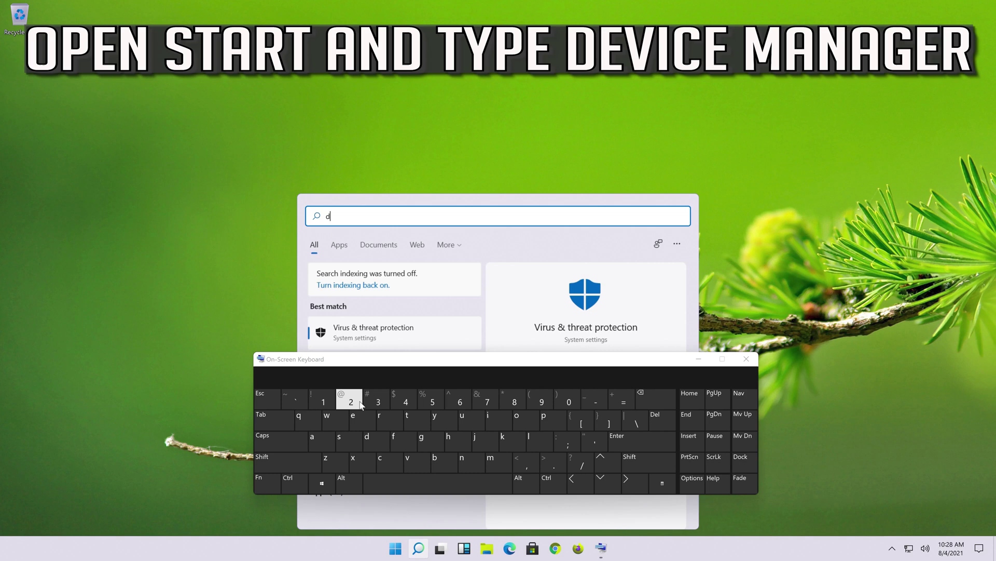
{"action": "left_click", "coordinate": [358, 404]}
{"action": "left_click", "coordinate": [409, 462]}
{"action": "left_click", "coordinate": [491, 420]}
{"action": "left_click", "coordinate": [384, 462]}
{"action": "left_click", "coordinate": [358, 423]}
{"action": "left_click", "coordinate": [457, 484]}
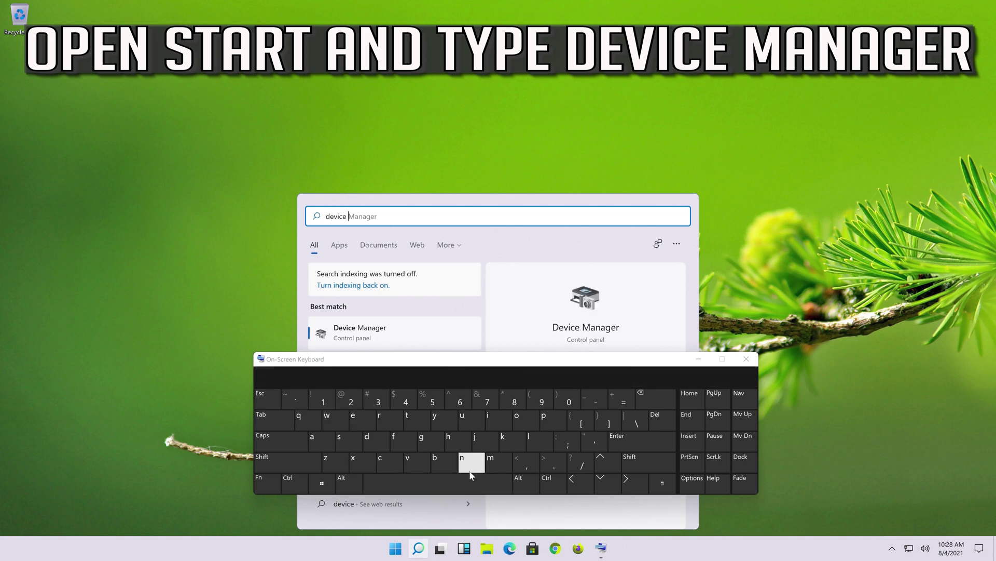
{"action": "left_click", "coordinate": [496, 462]}
{"action": "left_click", "coordinate": [322, 441]}
{"action": "left_click", "coordinate": [459, 462]}
{"action": "left_click", "coordinate": [327, 442]}
{"action": "left_click", "coordinate": [426, 442]}
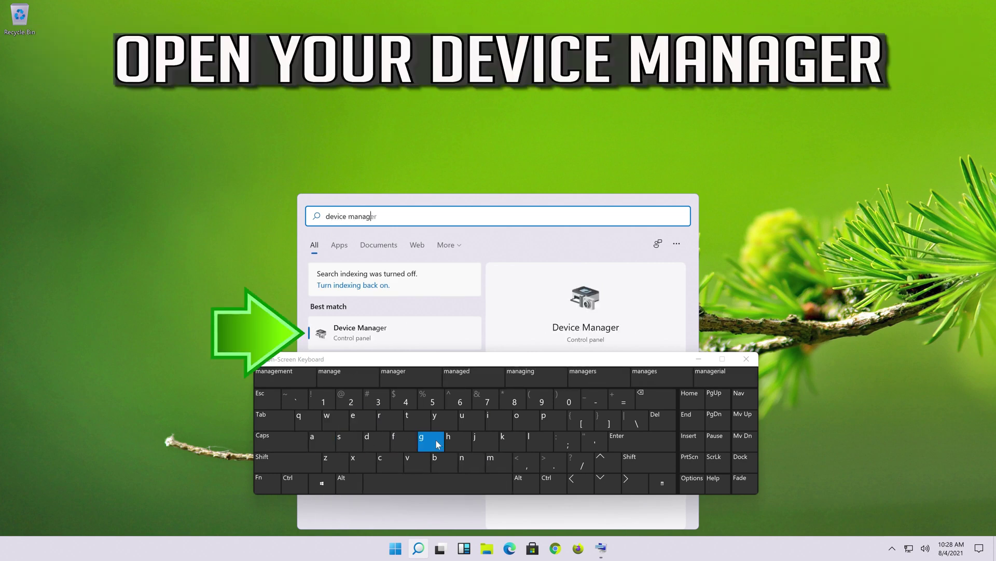
{"action": "left_click", "coordinate": [360, 420]}
{"action": "left_click", "coordinate": [397, 421]}
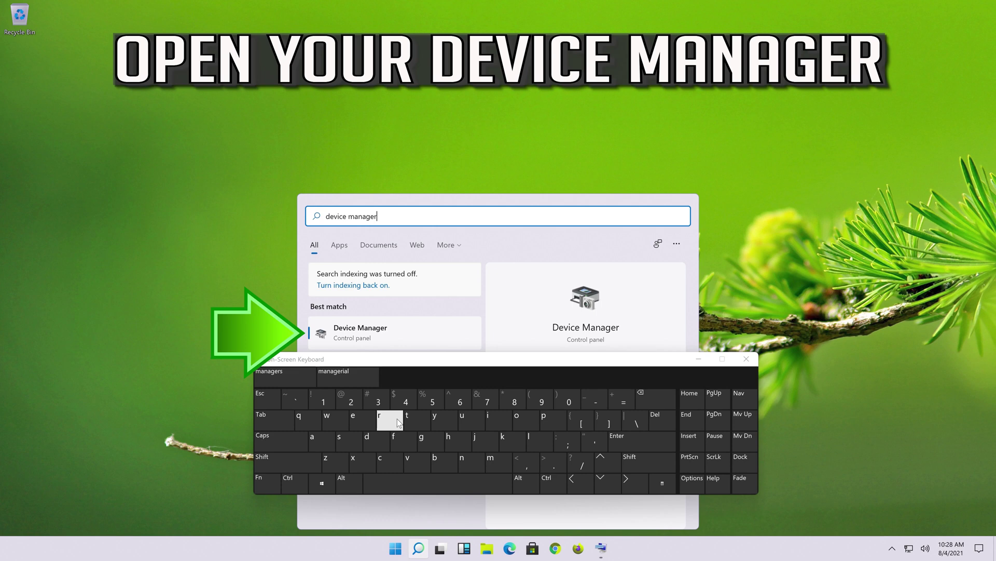
{"action": "left_click", "coordinate": [390, 331]}
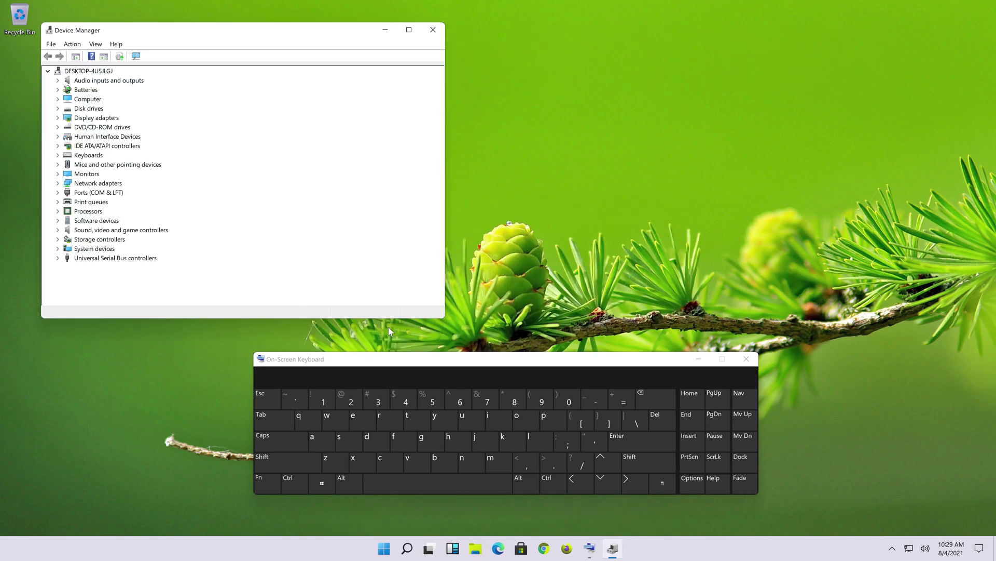
- Reposition Device Manager, expand Keyboards and bring up the Standard PS/2 Keyboard's context menu
{"action": "mouse_move", "coordinate": [42, 23]}
{"action": "left_mouse_down"}
{"action": "mouse_move", "coordinate": [90, 98]}
{"action": "mouse_move", "coordinate": [87, 85]}
{"action": "left_mouse_up"}
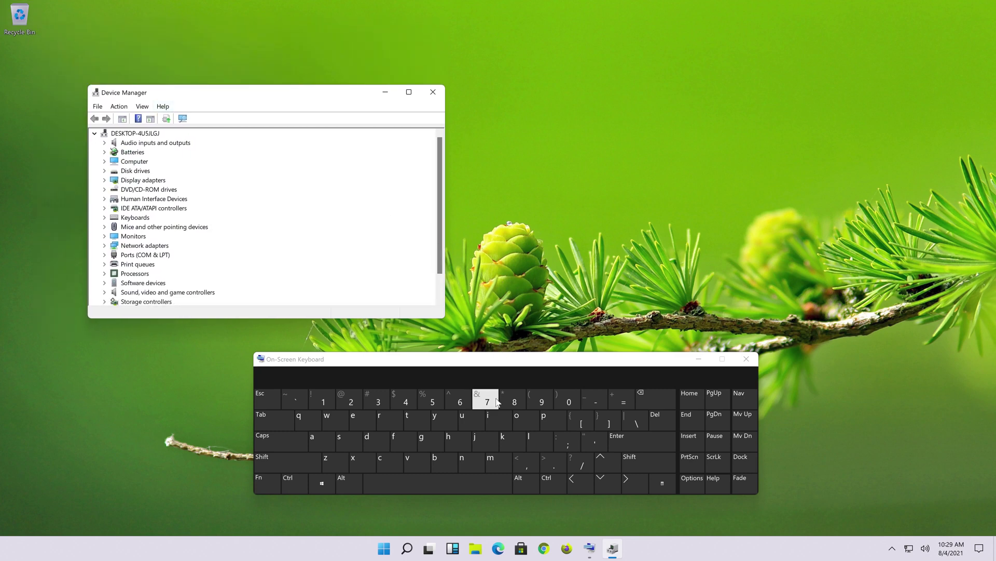
{"action": "left_click_drag", "start_coordinate": [234, 98], "coordinate": [439, 114]}
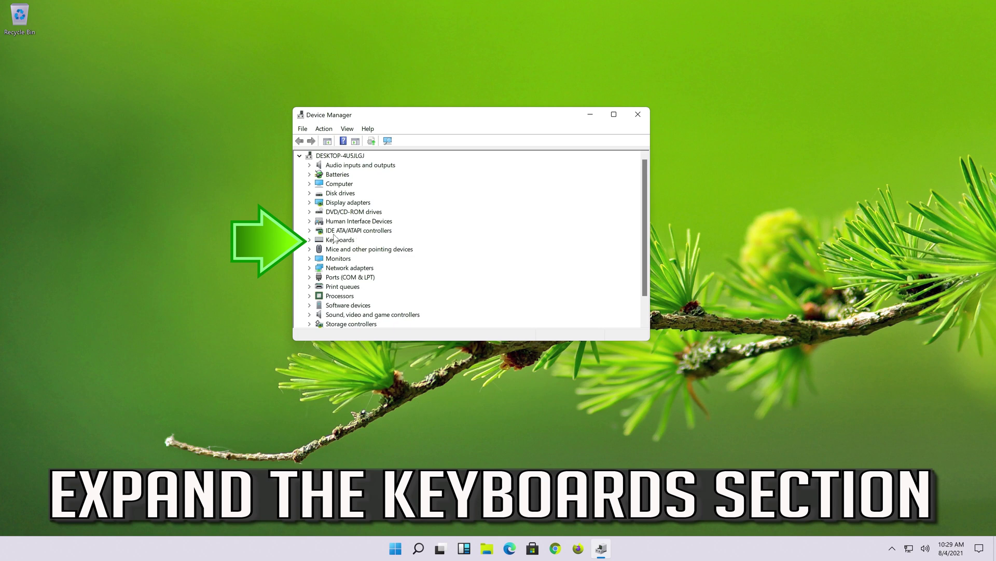
{"action": "left_click", "coordinate": [309, 240]}
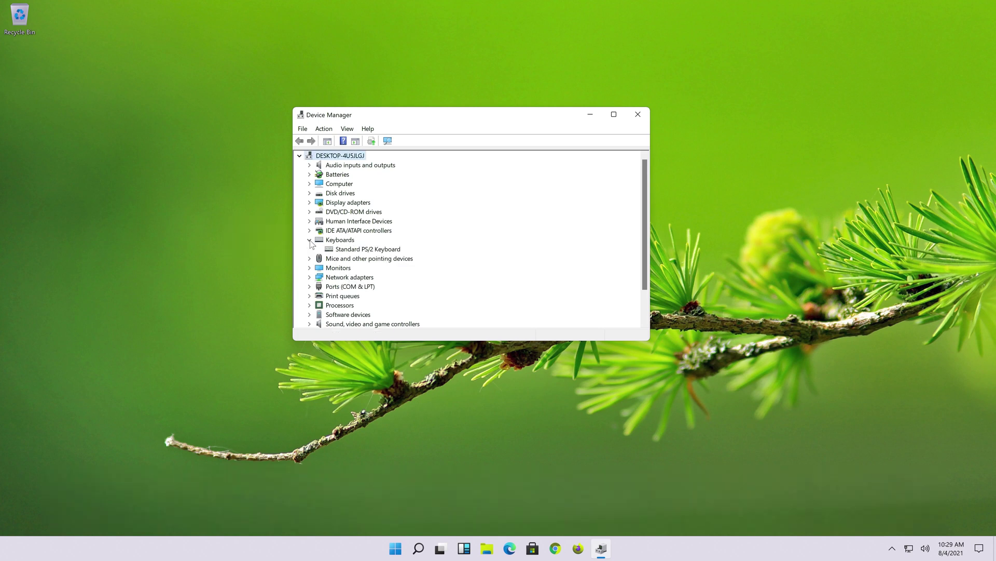
{"action": "right_click", "coordinate": [347, 253]}
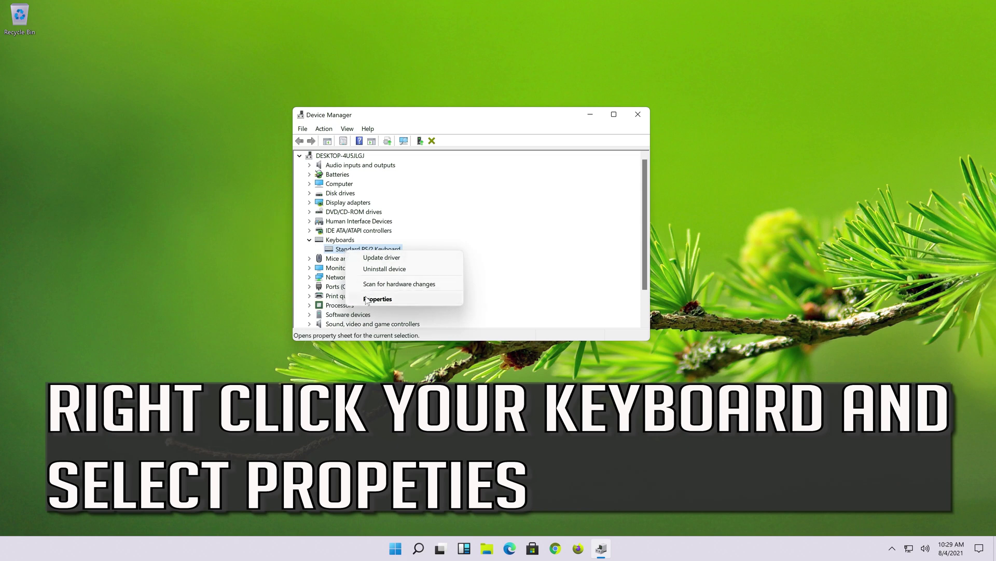
- From the keyboard's Properties Driver tab, search automatically for an updated driver
{"action": "left_click", "coordinate": [422, 300]}
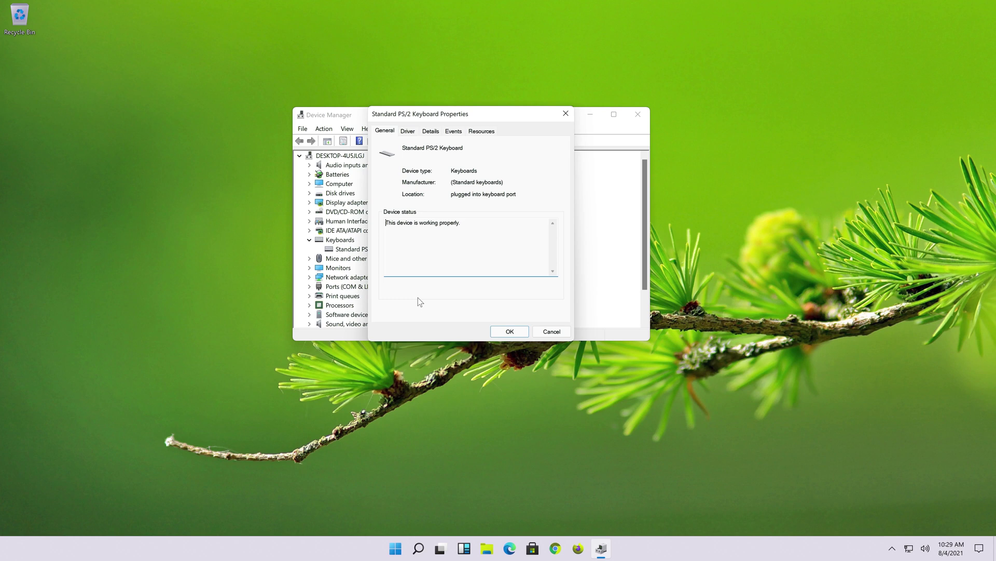
{"action": "left_click", "coordinate": [408, 132]}
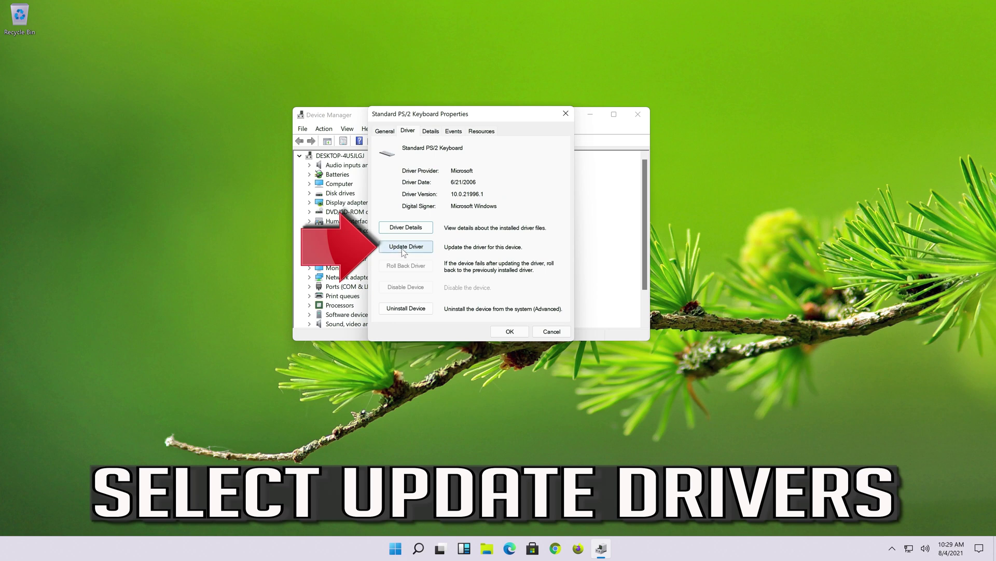
{"action": "left_click", "coordinate": [404, 249]}
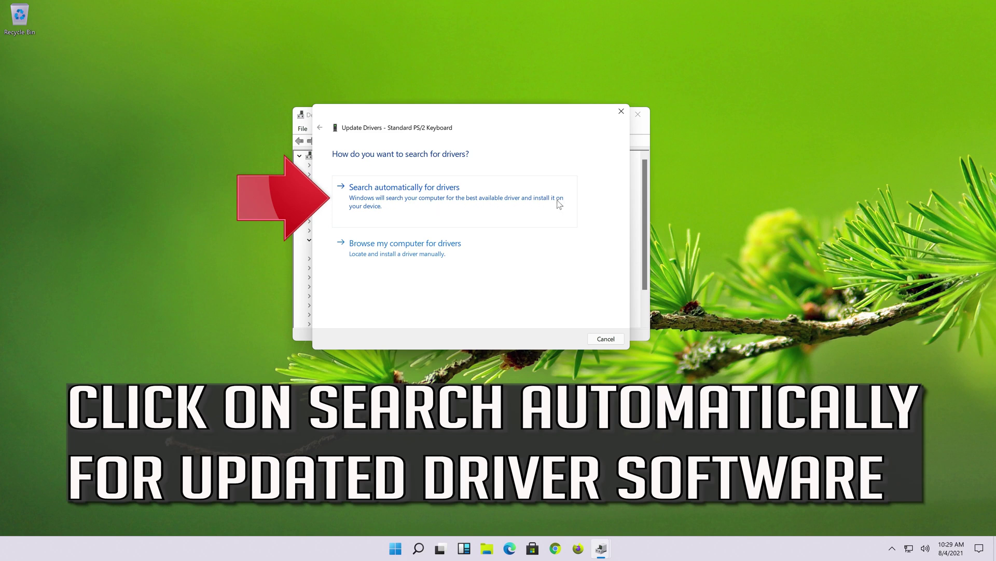
{"action": "left_click", "coordinate": [425, 206]}
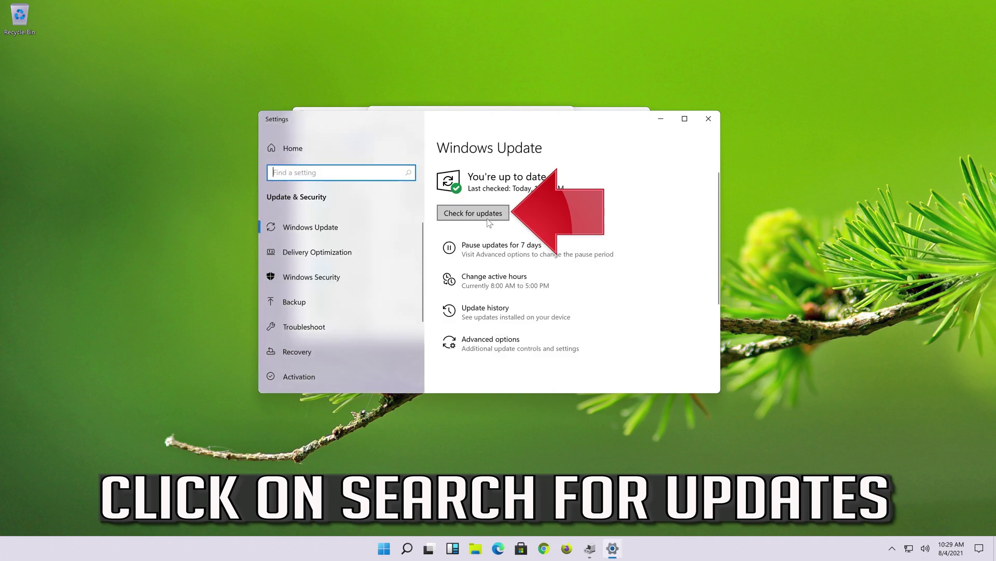
- Run Check for updates in Windows Update, which reports the system up to date
{"action": "left_click", "coordinate": [493, 215]}
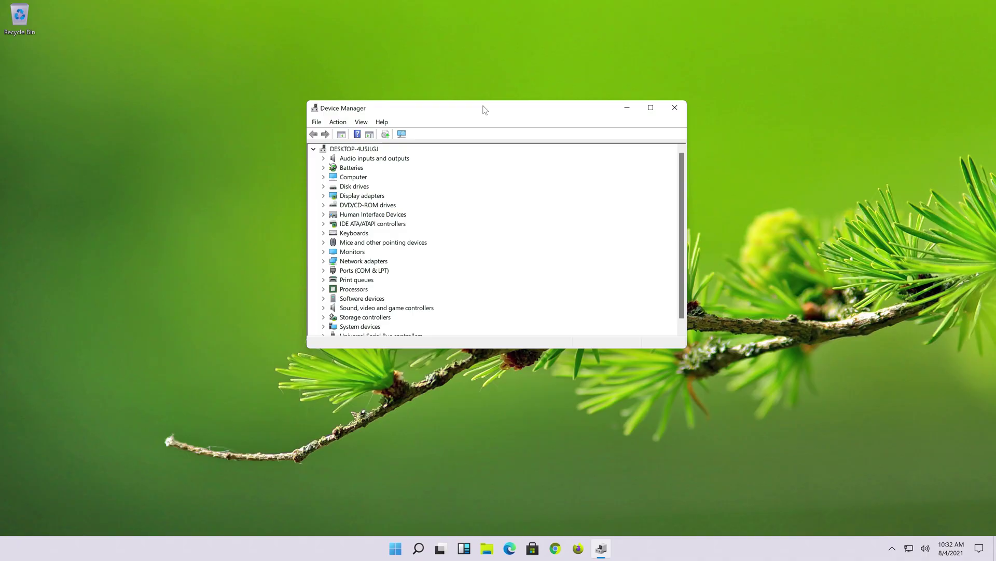
- Expand Keyboards and open the Standard PS/2 Keyboard Properties dialog
{"action": "left_click_drag", "start_coordinate": [485, 104], "coordinate": [500, 114]}
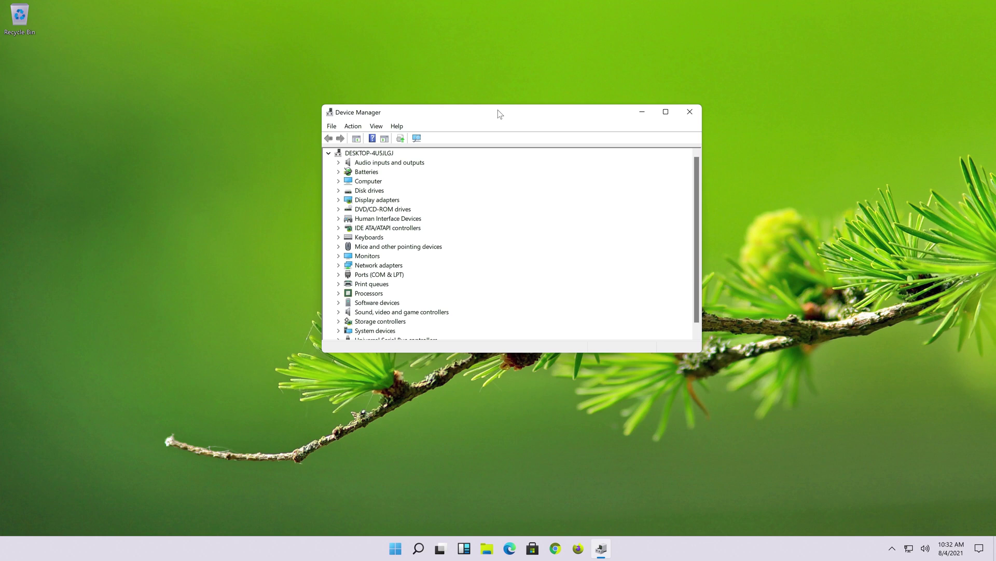
{"action": "left_click", "coordinate": [371, 238]}
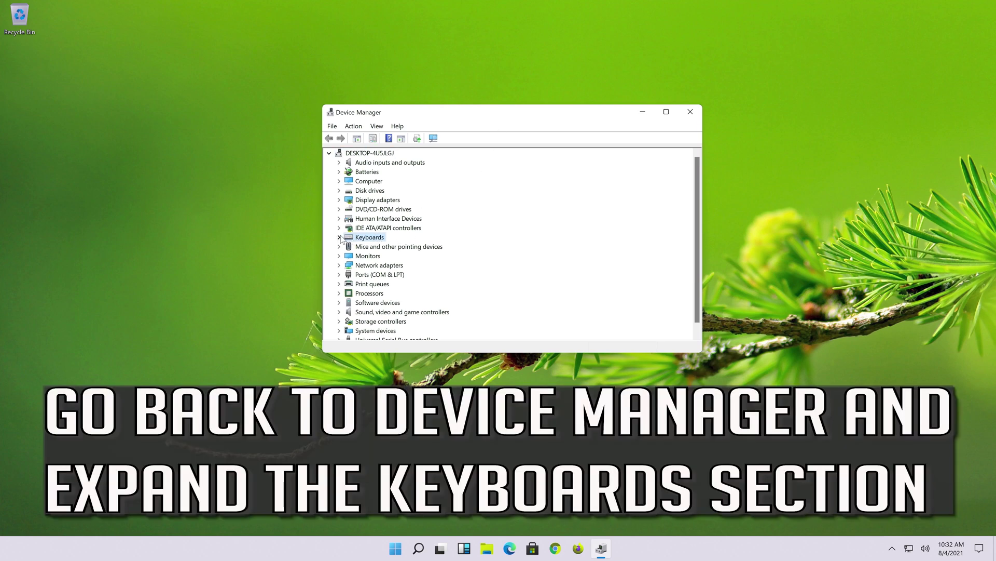
{"action": "left_click", "coordinate": [339, 237]}
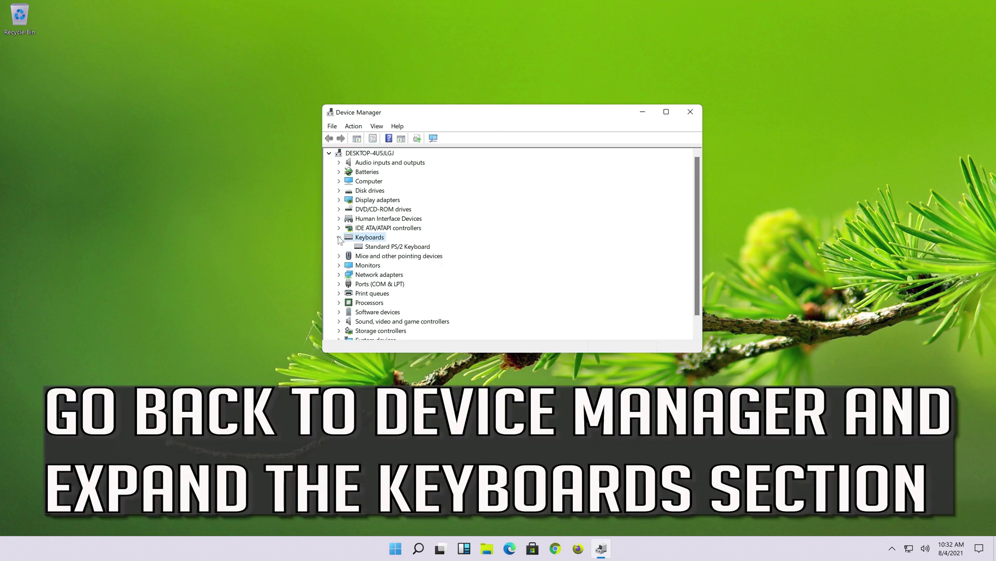
{"action": "left_click", "coordinate": [373, 247]}
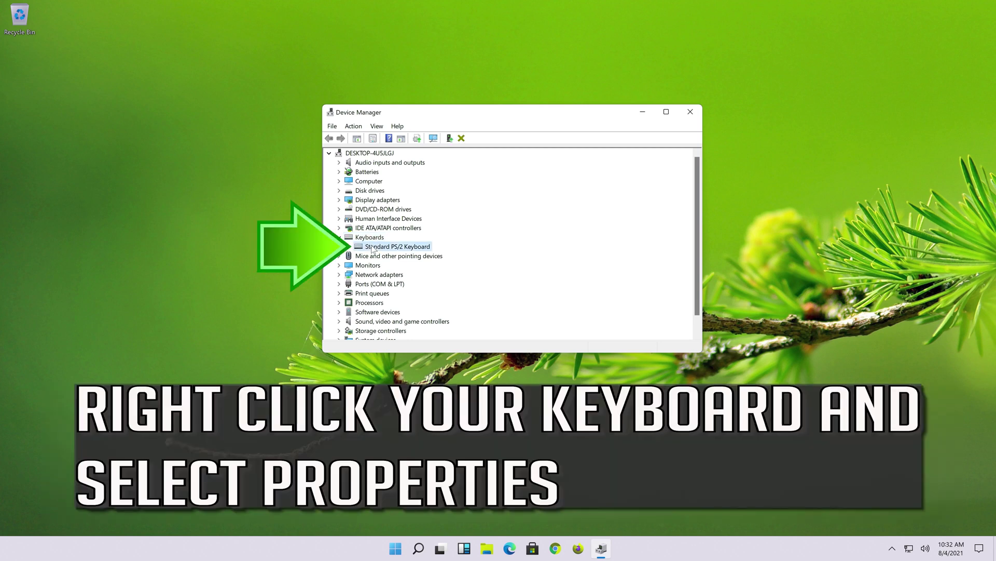
{"action": "right_click", "coordinate": [413, 247]}
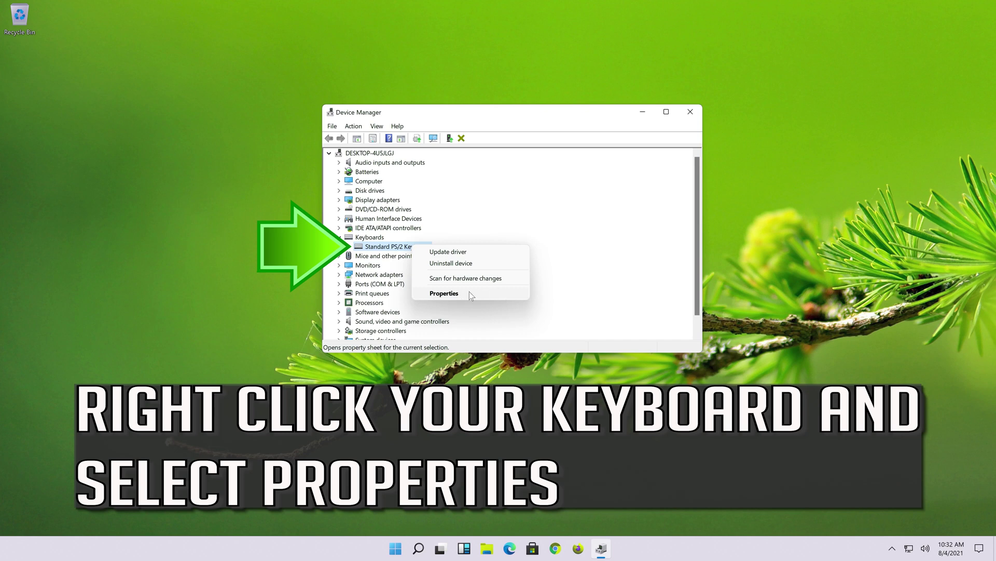
{"action": "left_click", "coordinate": [445, 295]}
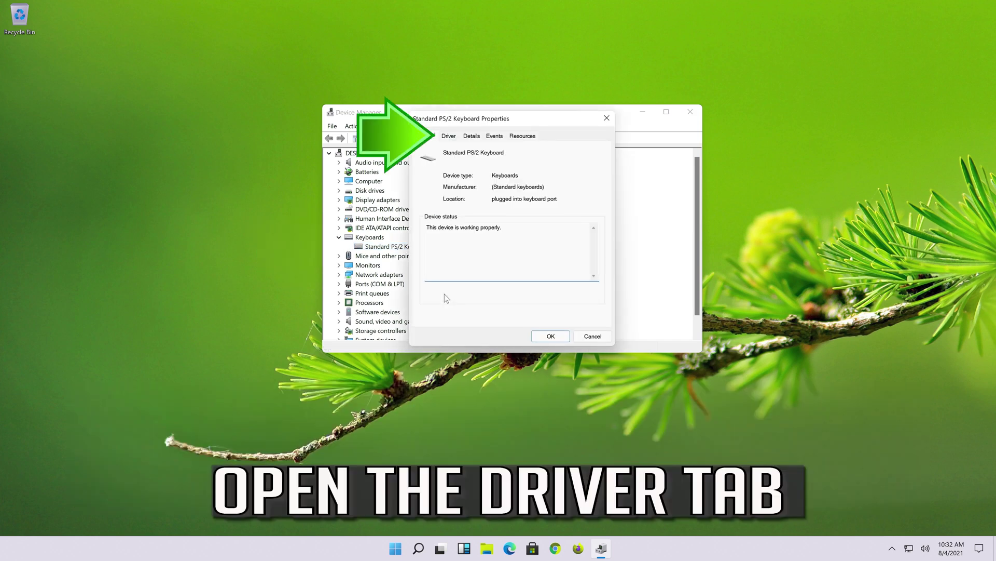
- Uninstall the Standard PS/2 Keyboard from its Driver tab and accept the restart
{"action": "left_click", "coordinate": [448, 135]}
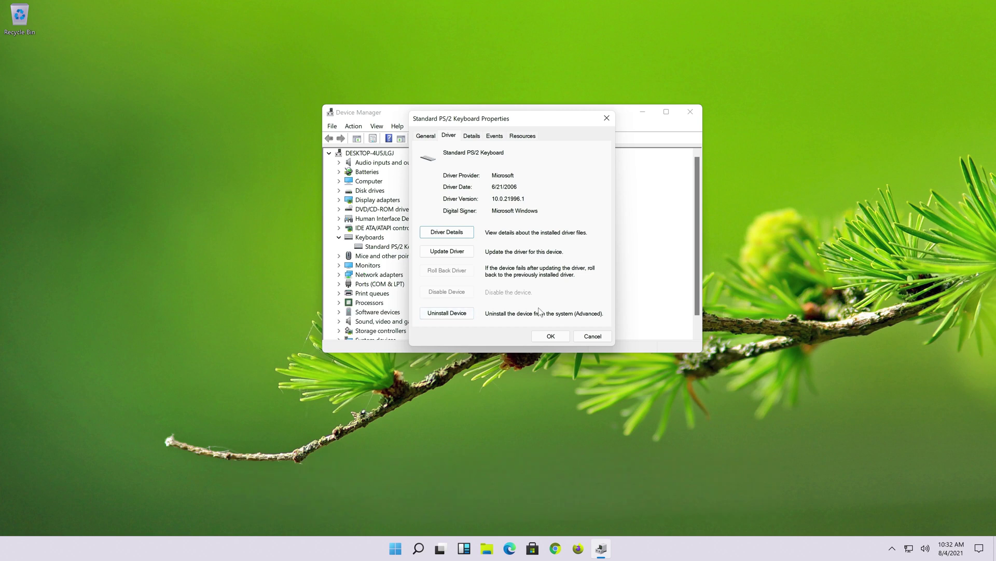
{"action": "left_click", "coordinate": [453, 315]}
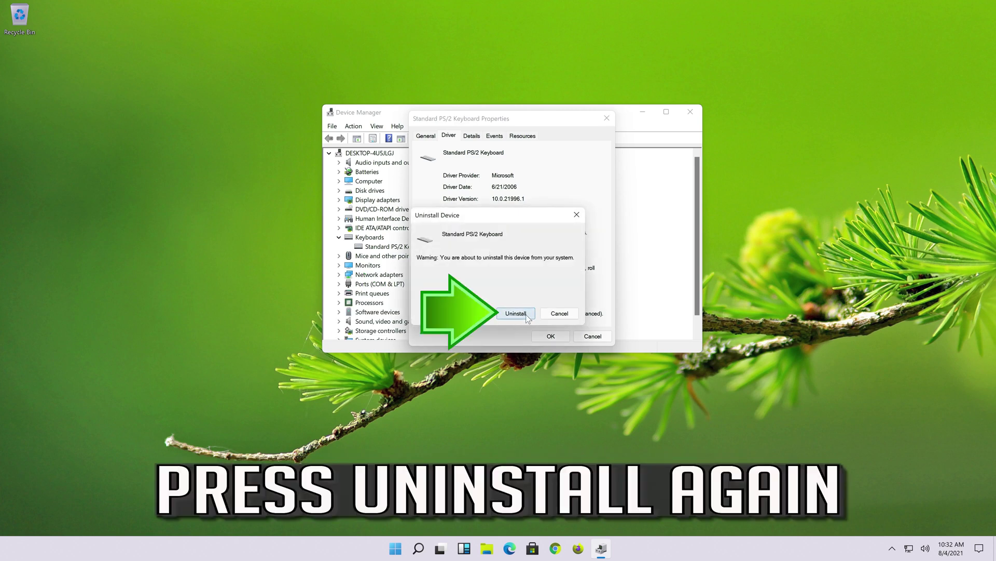
{"action": "left_click", "coordinate": [517, 318]}
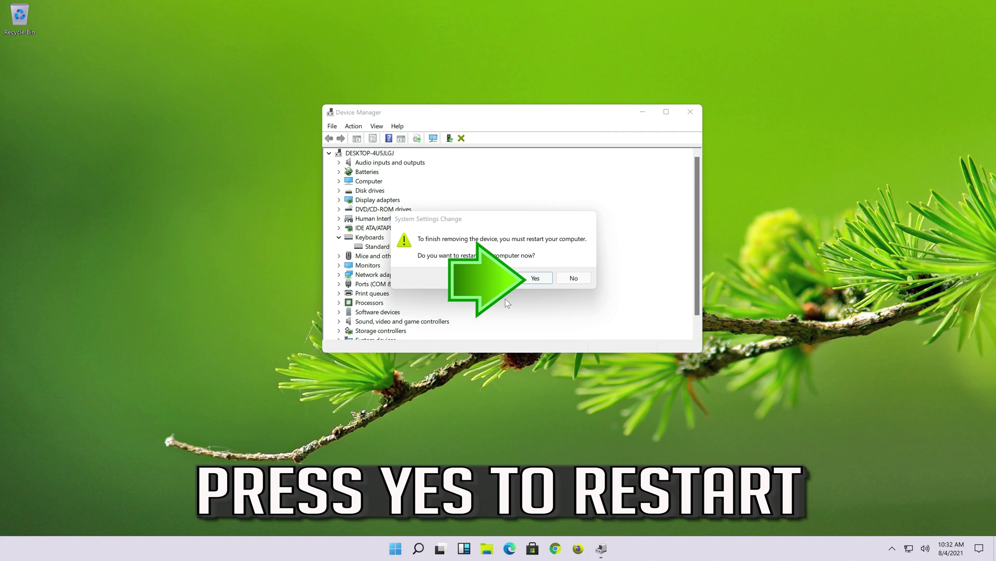
{"action": "left_click", "coordinate": [538, 279]}
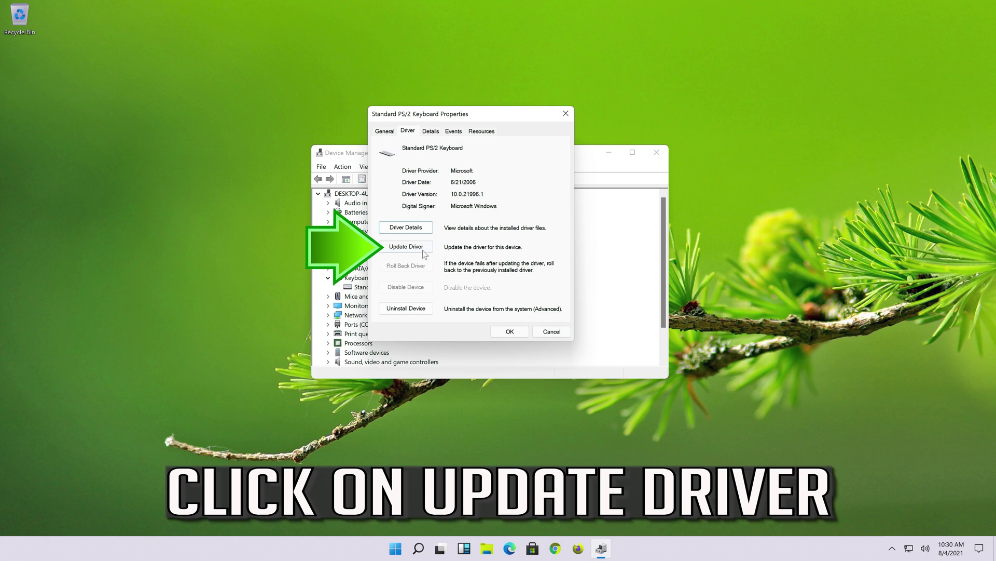
- Update the keyboard driver by browsing this computer for drivers manually
{"action": "left_click", "coordinate": [416, 252]}
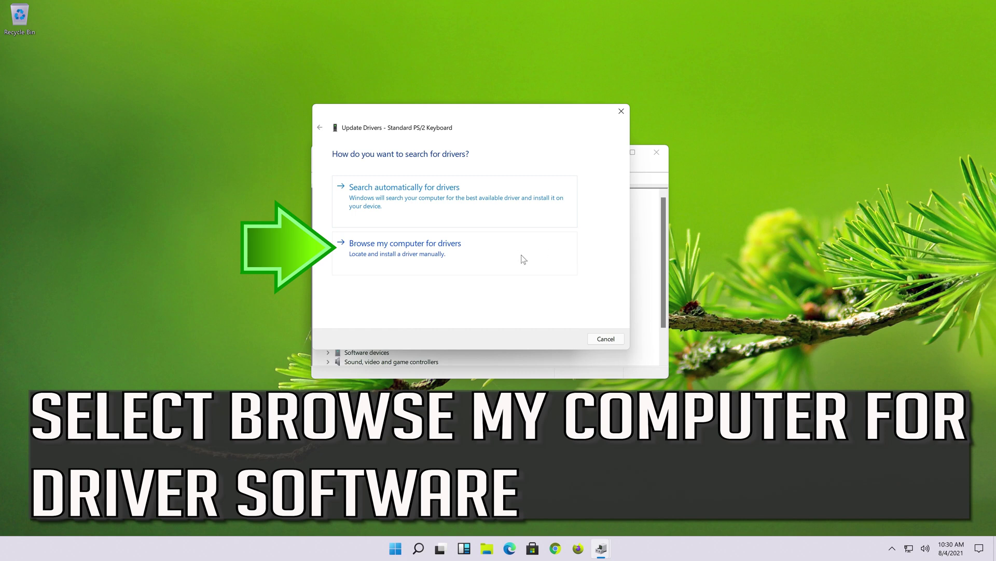
{"action": "left_click", "coordinate": [379, 254]}
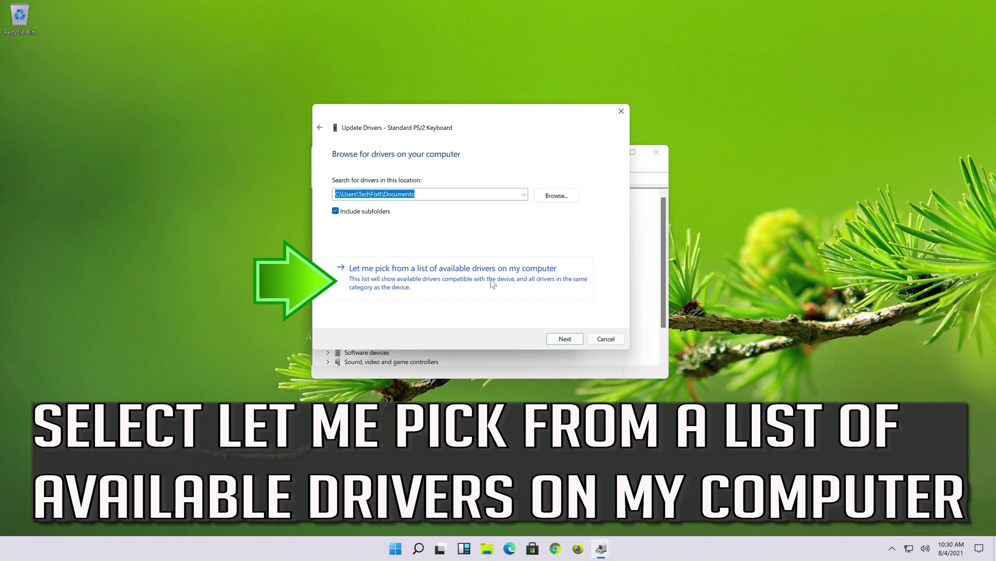
- Install the Standard PS/2 Keyboard model from the available list, then close the wizard and Properties
{"action": "left_click", "coordinate": [430, 288]}
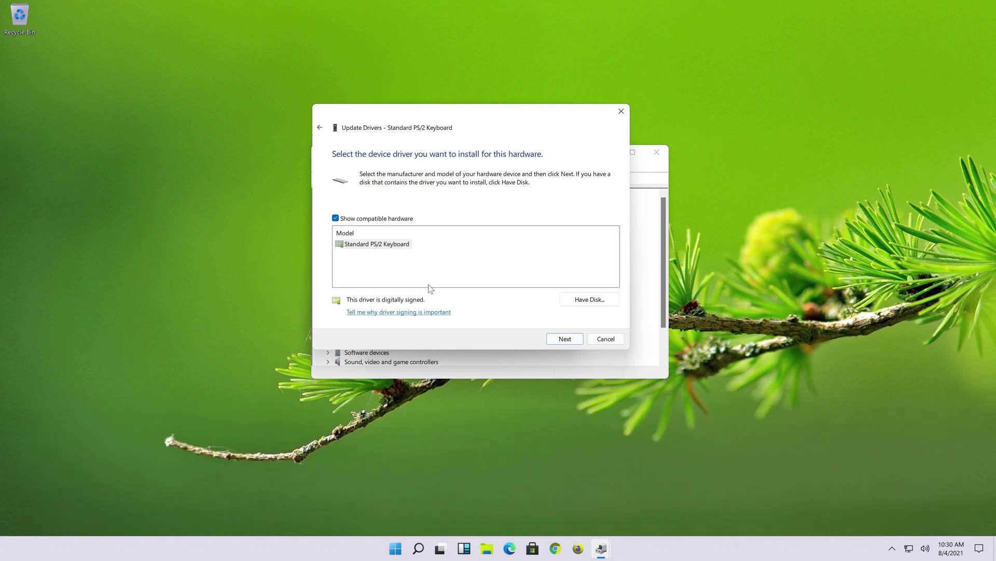
{"action": "left_click", "coordinate": [390, 245]}
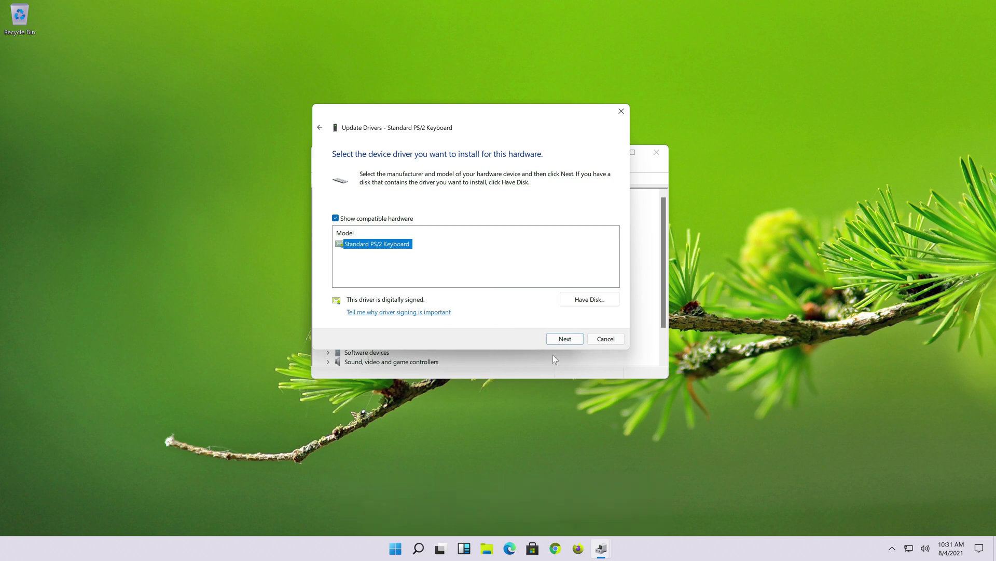
{"action": "left_click", "coordinate": [564, 340]}
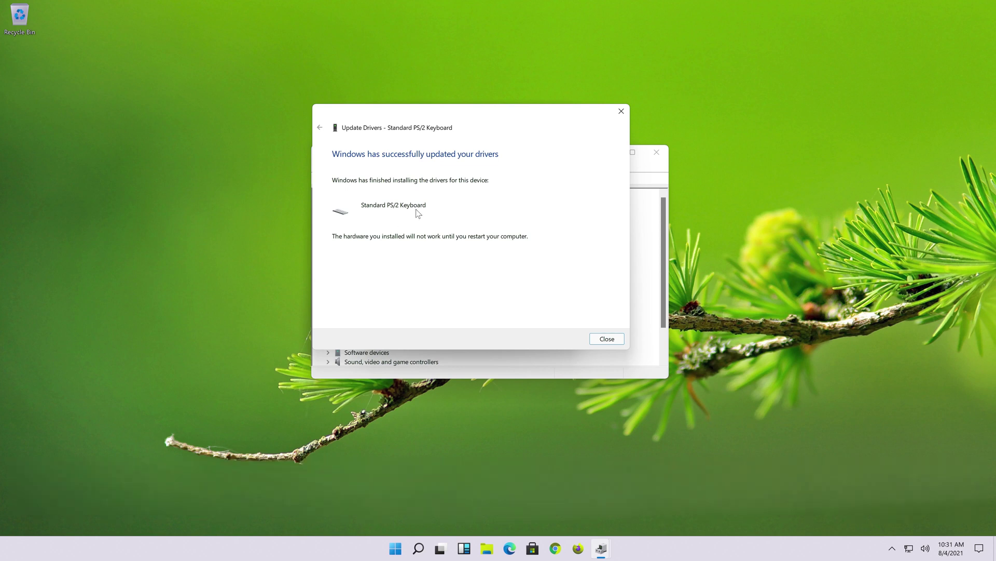
{"action": "left_click", "coordinate": [605, 338]}
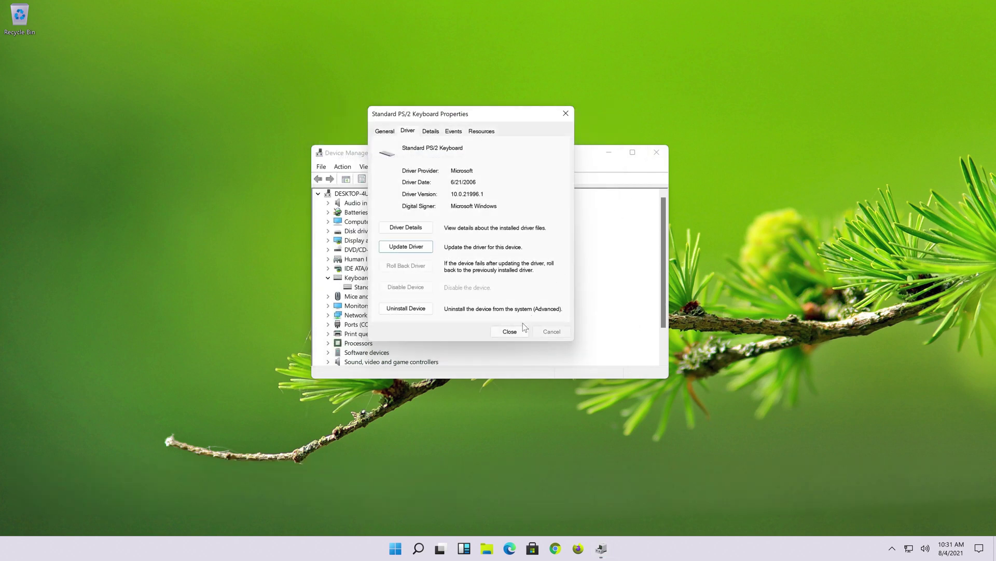
{"action": "left_click", "coordinate": [519, 331]}
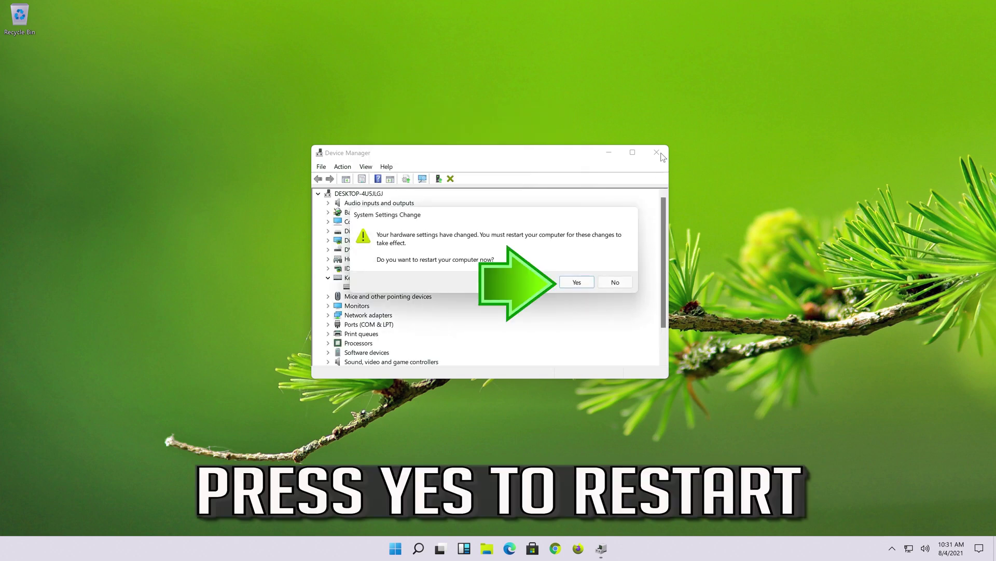